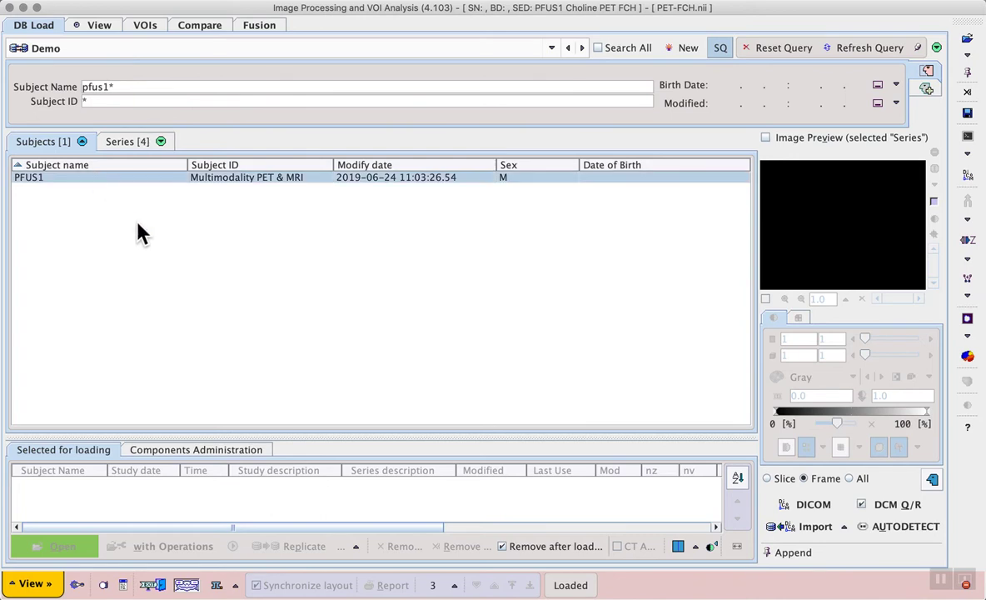
Add the subject's Magnetic Resonance MRI series from the Demo database to the loading selection and open it.
left_click(129, 142)
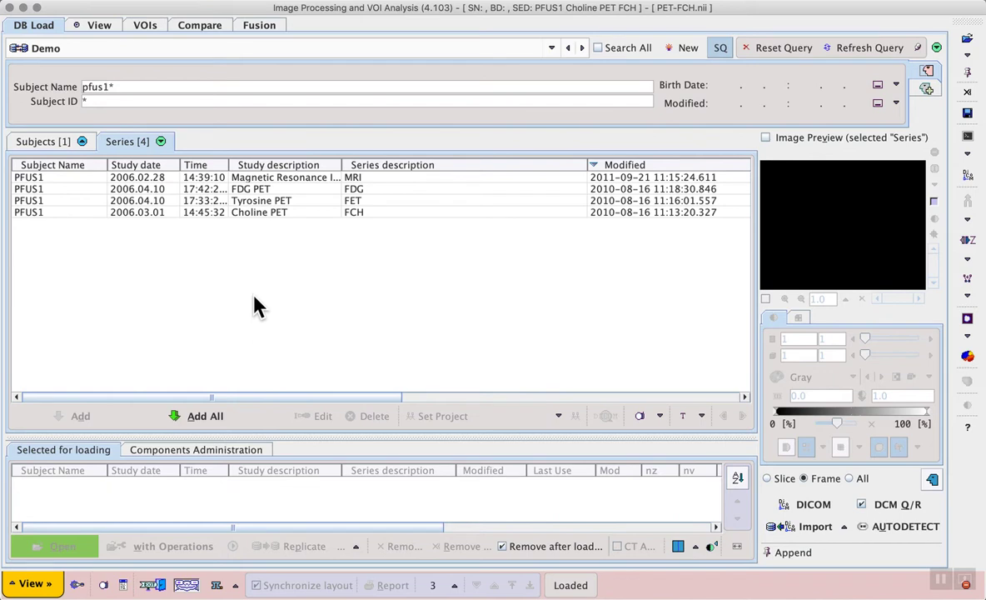
left_click(367, 178)
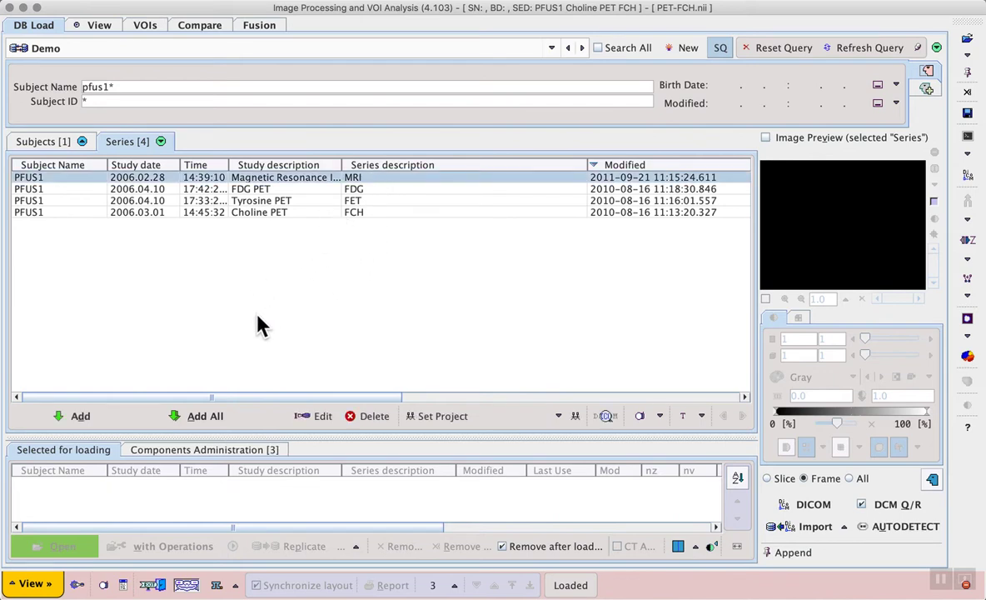
left_click(83, 416)
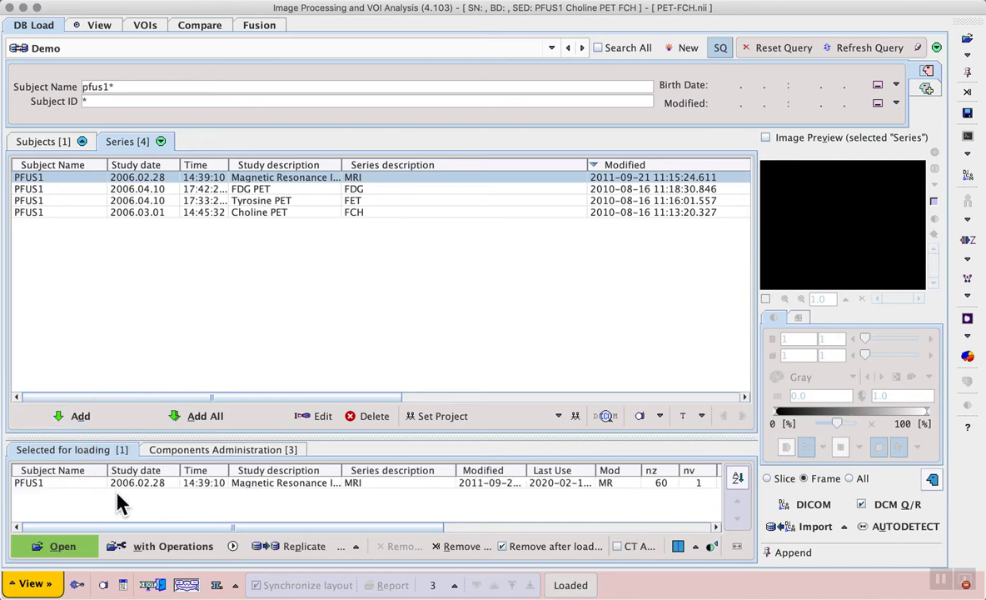
left_click(61, 548)
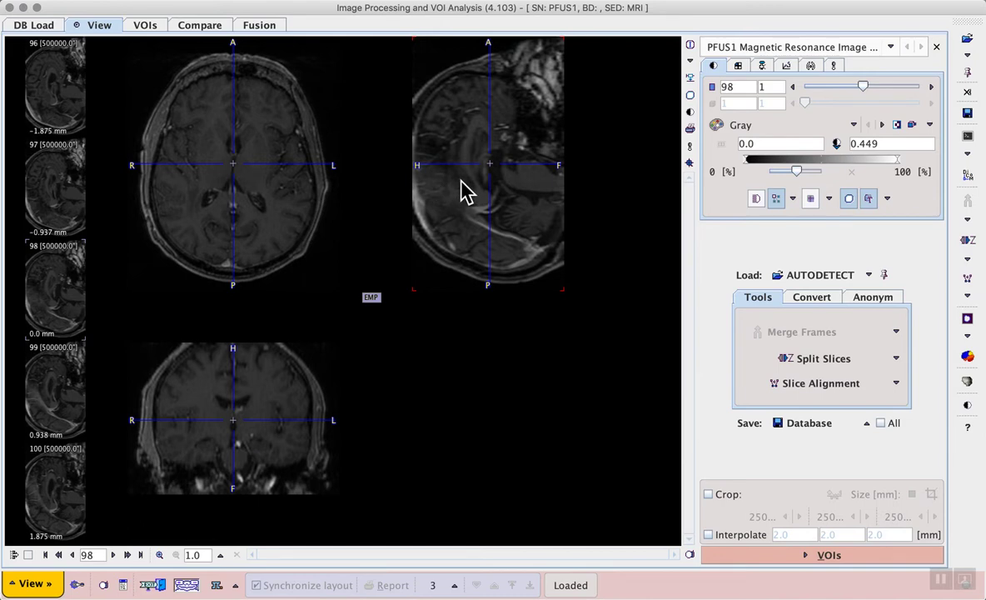
Show only the axial slices of the MRI and arrange them in a 4x4 layout.
left_click(739, 66)
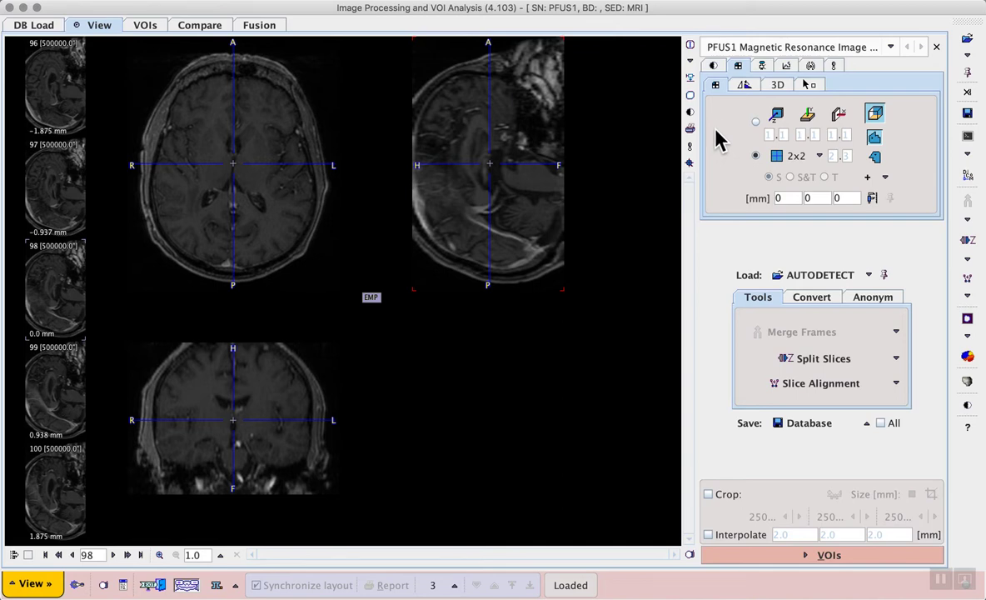
left_click(777, 116)
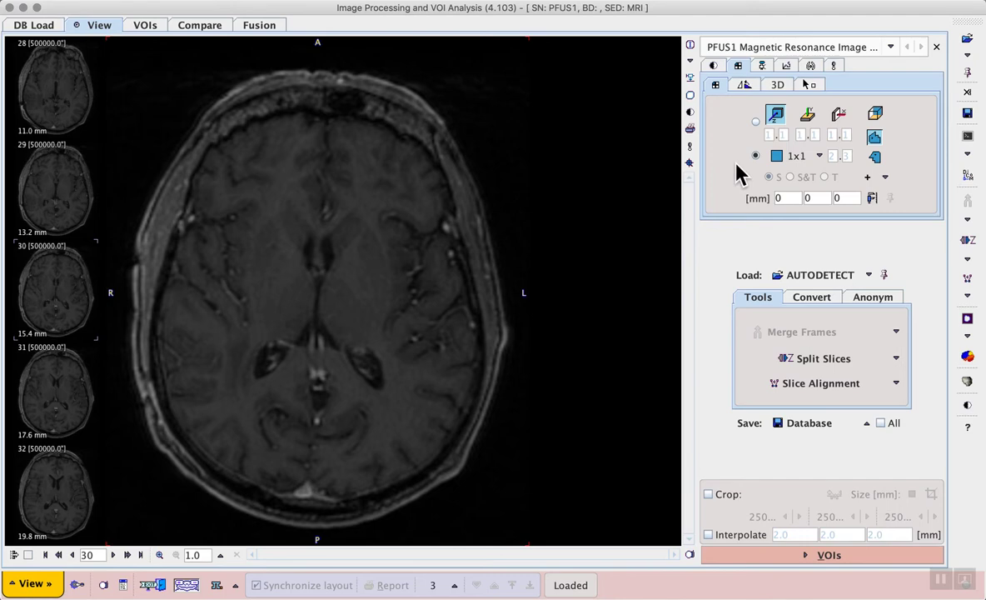
left_click(821, 156)
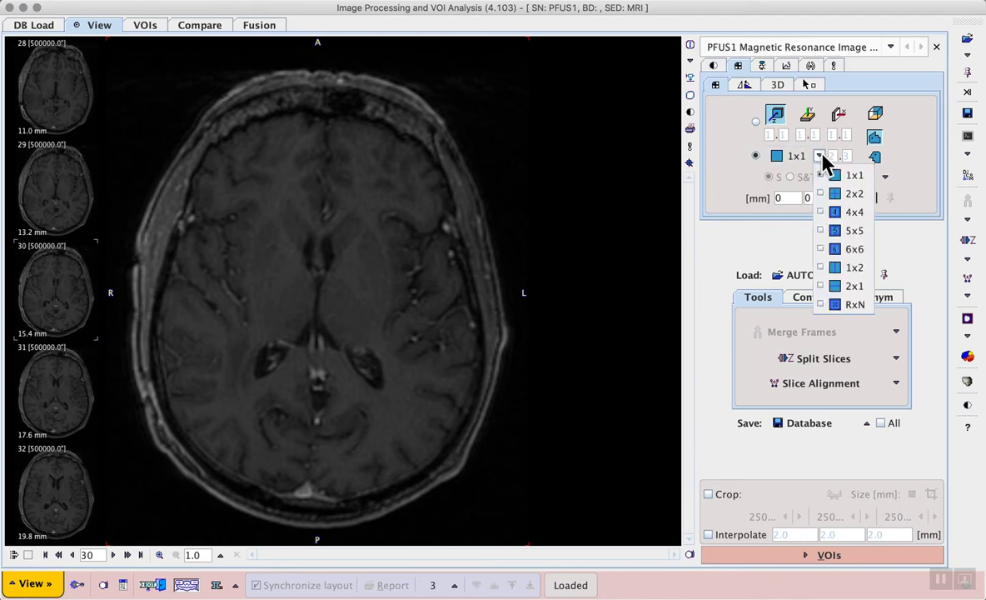
left_click(856, 213)
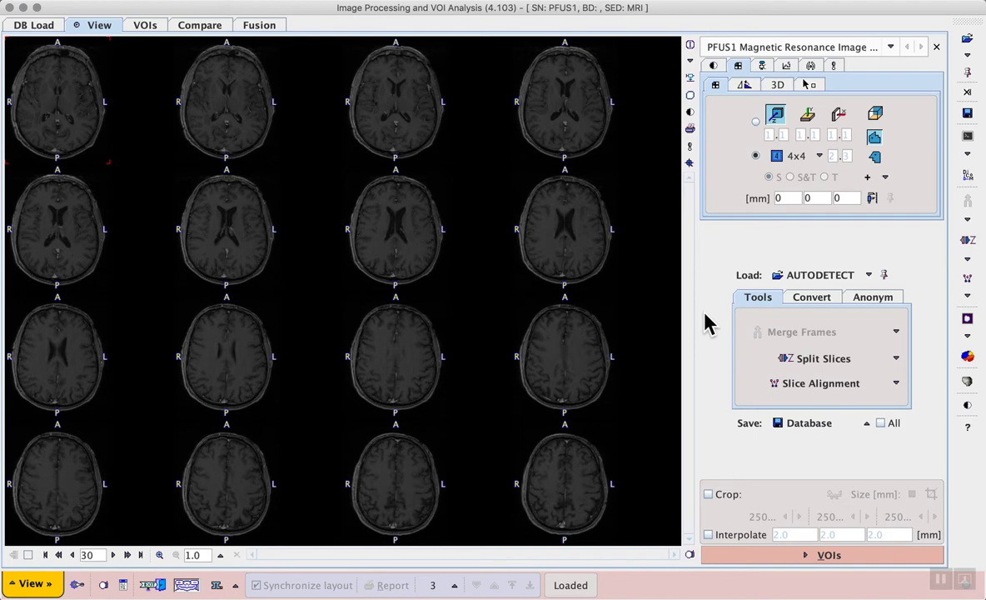
Set the slice increment of the axial layout to 3.
left_click(714, 65)
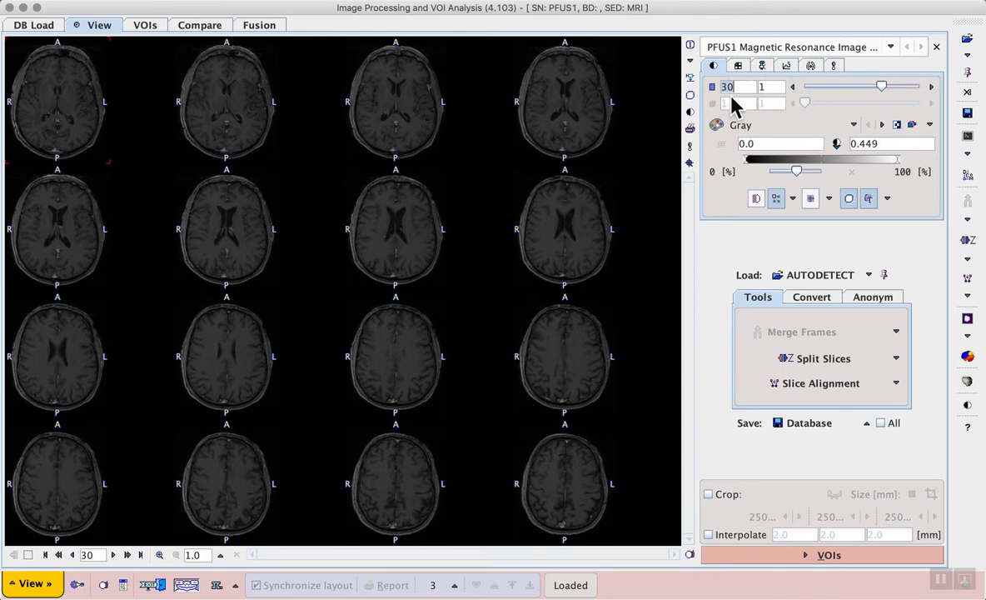
left_click(773, 85)
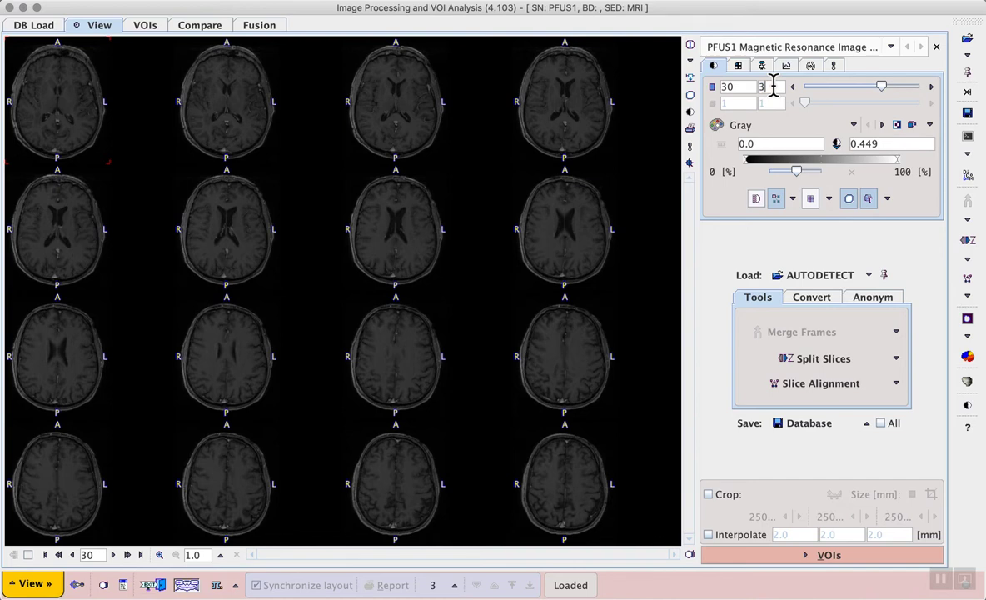
type("3")
key("Return")
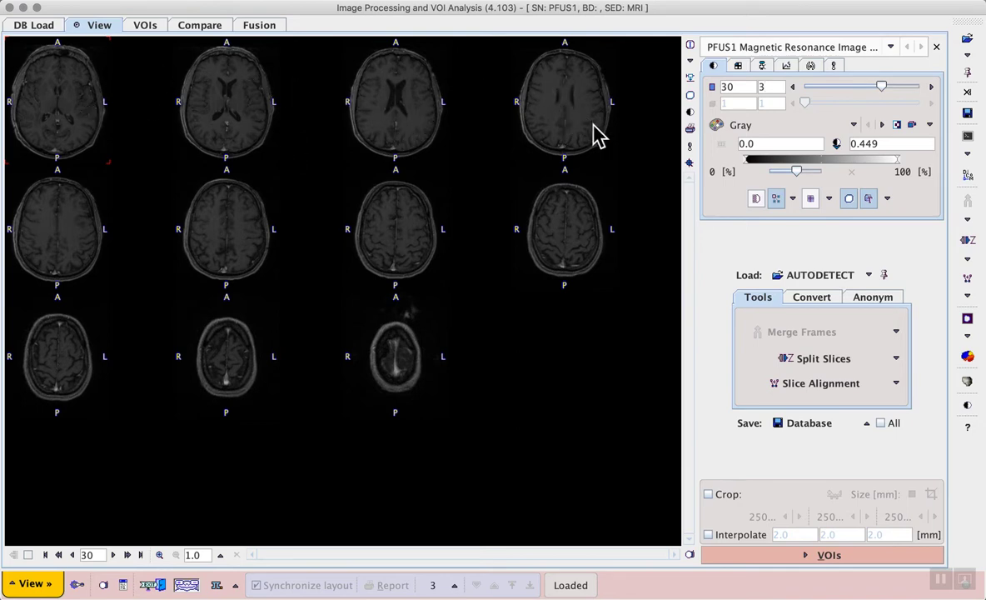
Move the start of the axial slice layout back to slice 12.
left_click(792, 87)
left_click(792, 86)
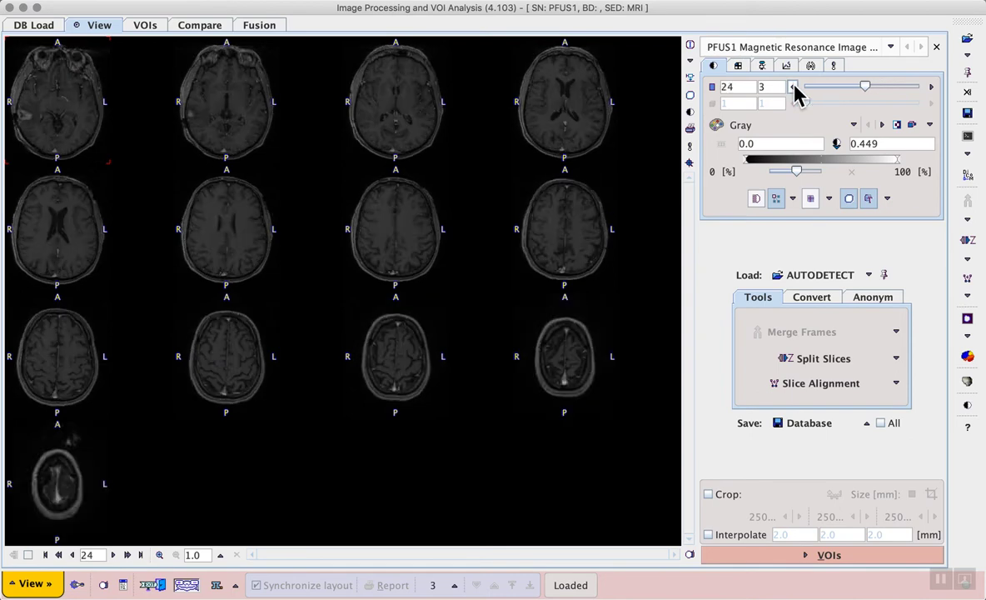
scroll(562, 198, "up", 10)
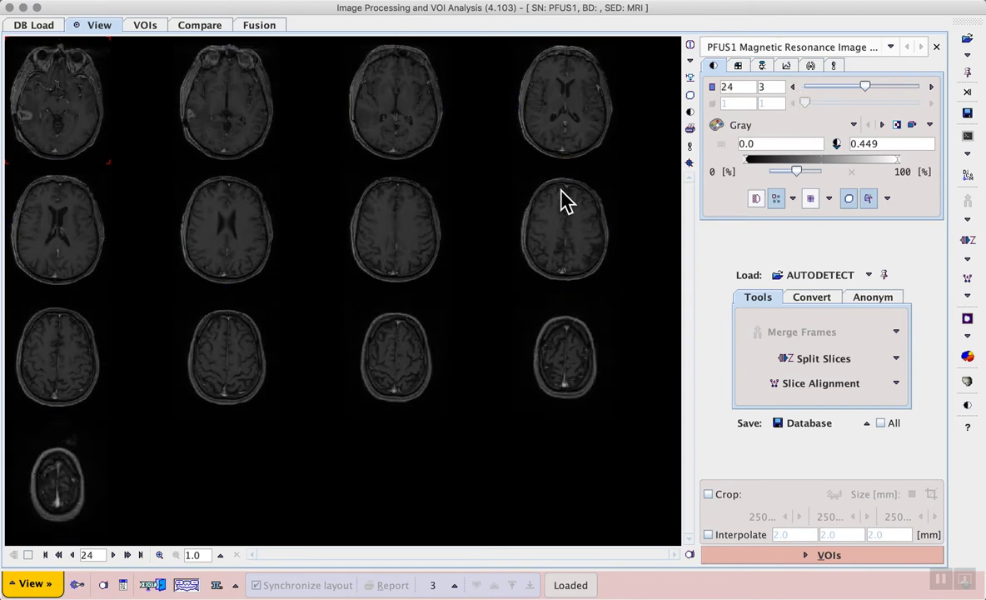
scroll(562, 198, "up", 2)
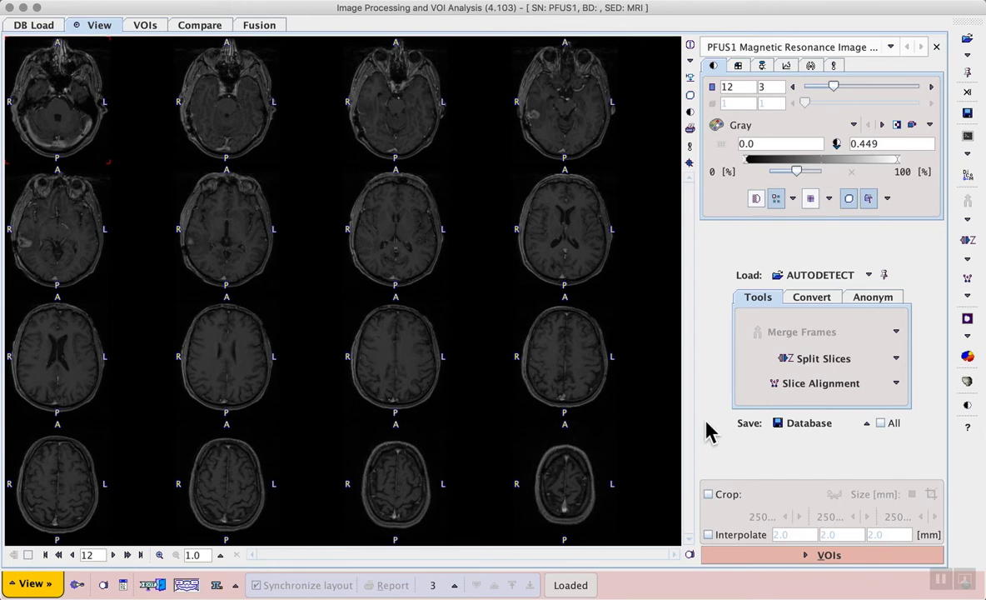
left_click(690, 554)
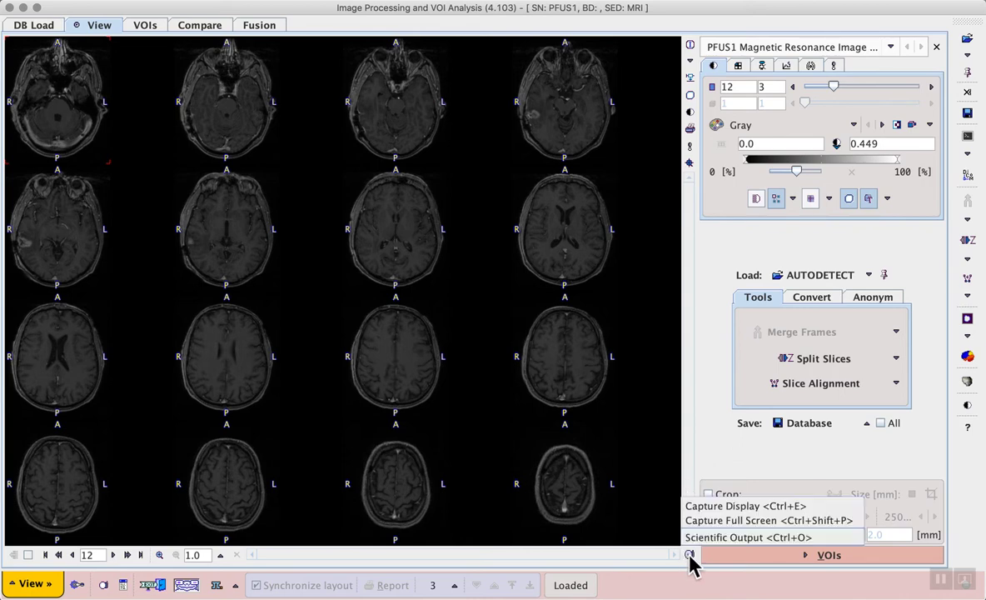
left_click(826, 508)
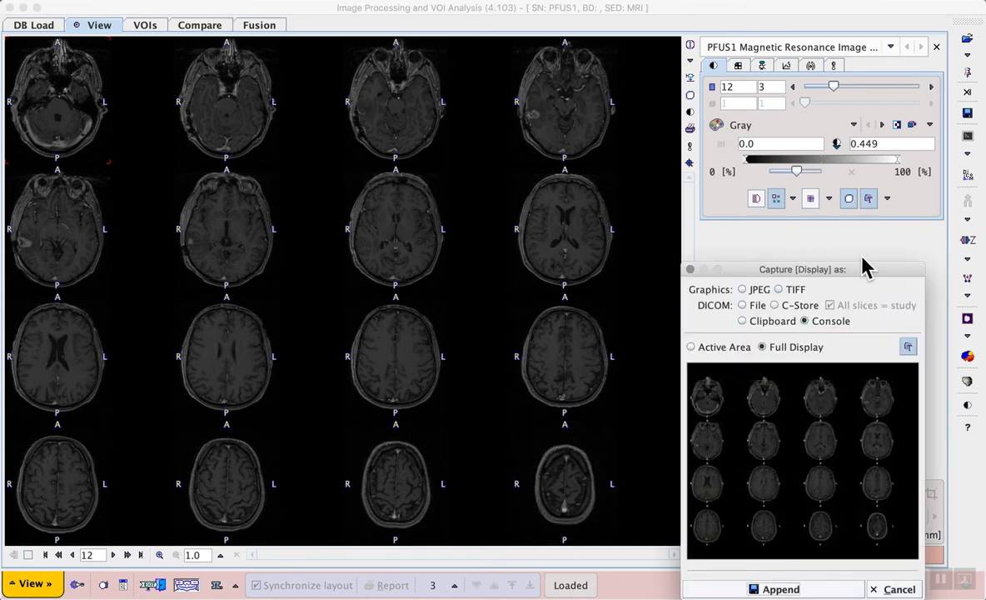
left_click_drag(808, 271, 610, 199)
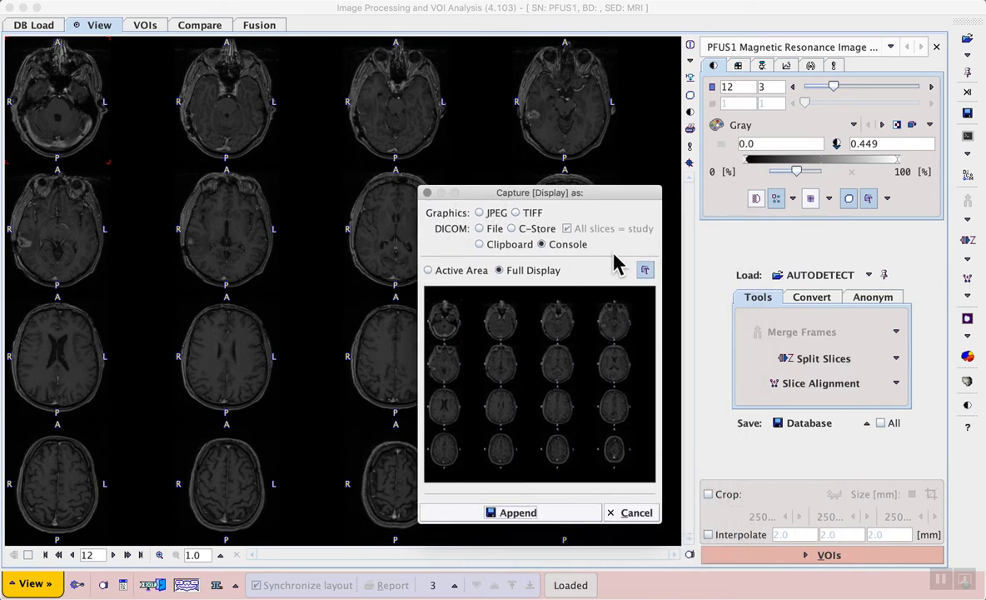
left_click(479, 244)
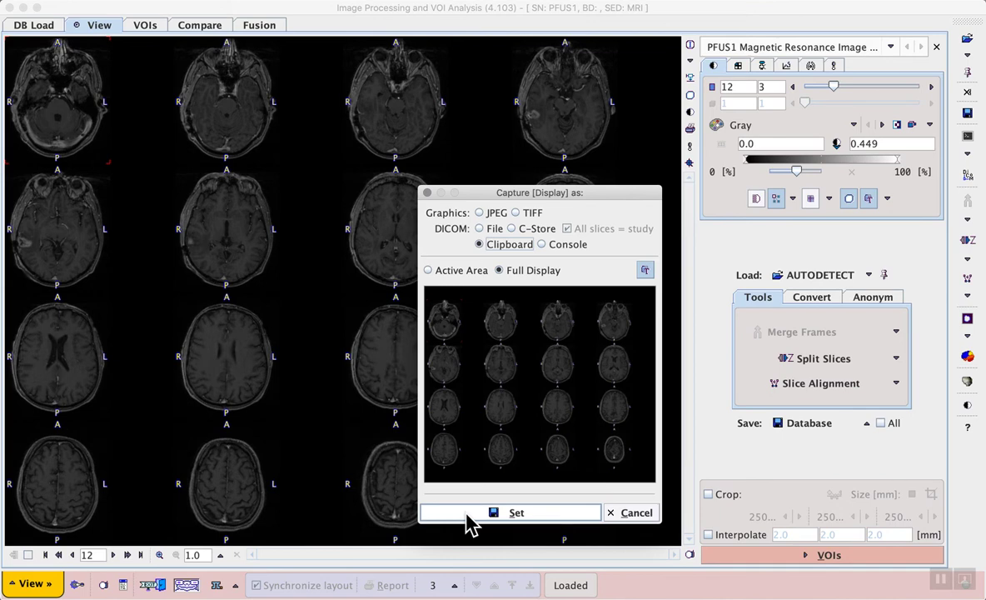
left_click(635, 513)
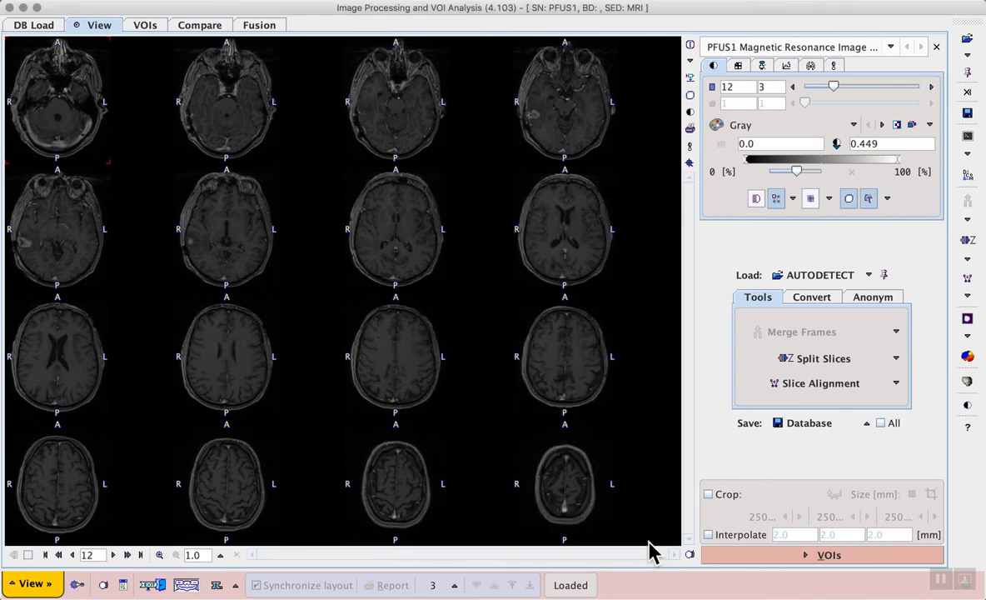
Create a Scientific Output of the slice layout with an annotated vertical color bar, precision 1 and an output width of 768.
left_click(692, 555)
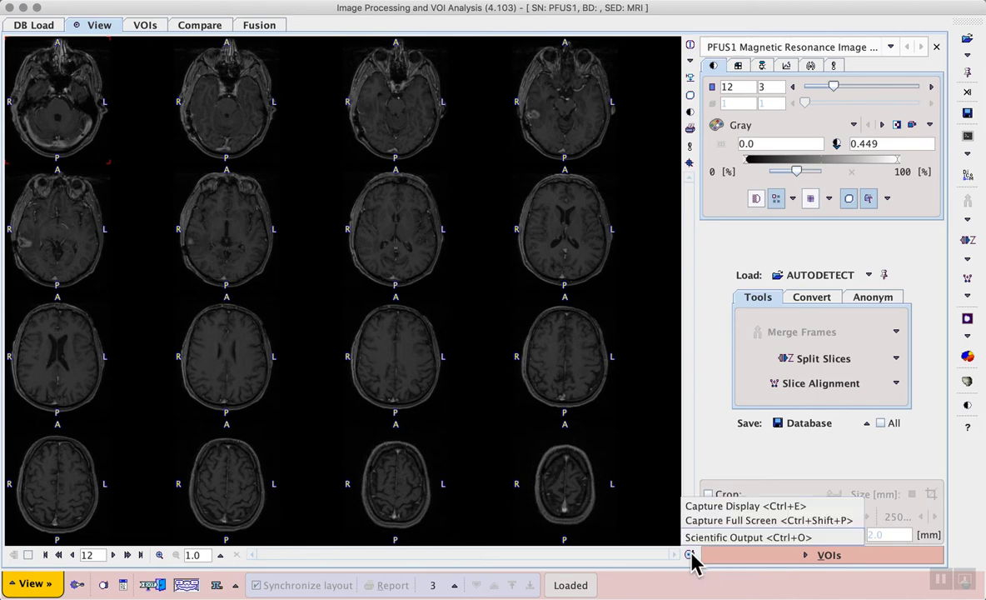
left_click(830, 537)
left_click_drag(823, 444, 521, 370)
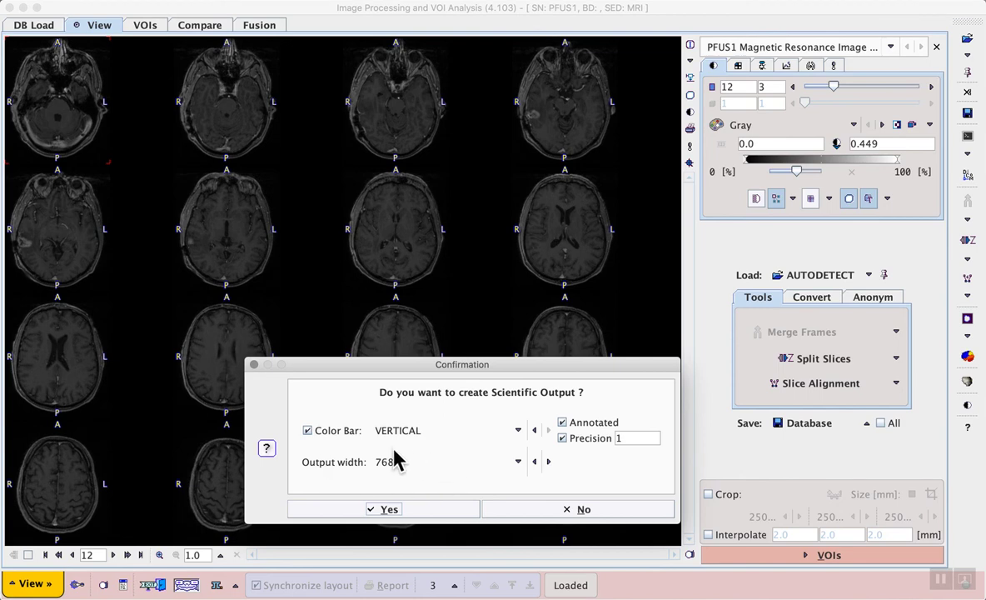
left_click(519, 464)
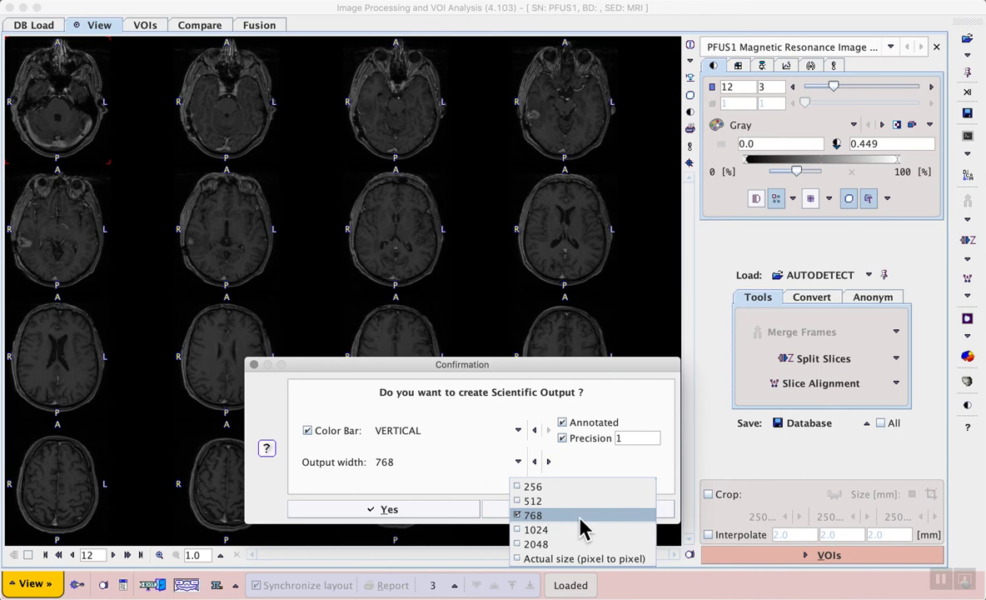
left_click(665, 483)
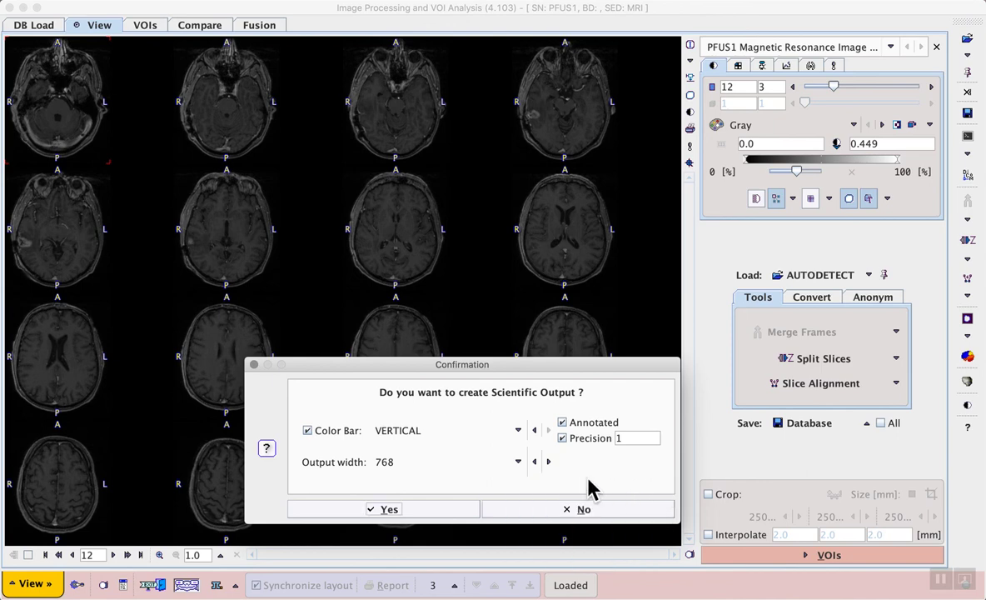
left_click(431, 512)
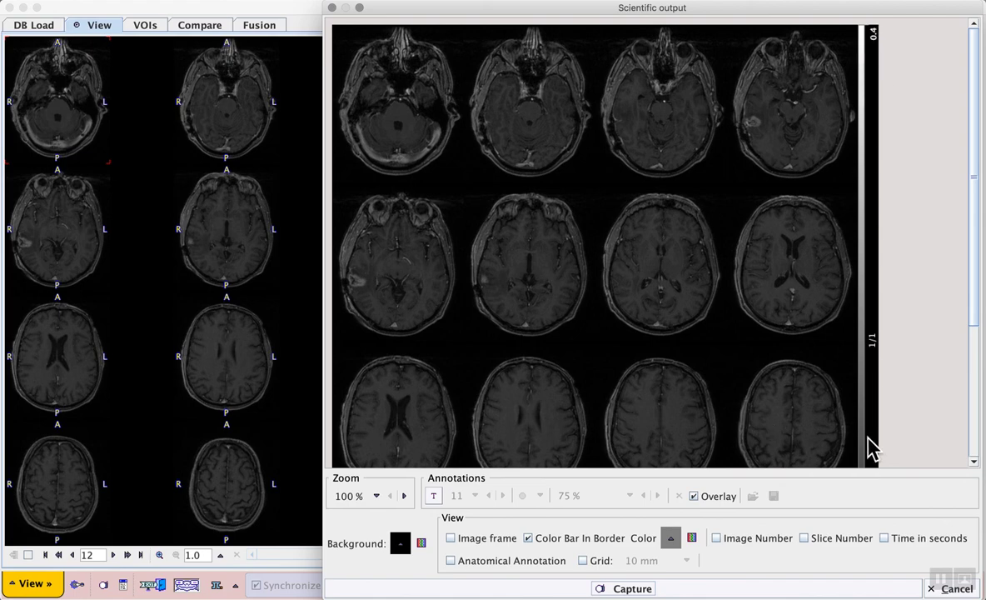
Capture the scientific output image to the clipboard and close the Scientific output window.
scroll(872, 450, "down", 5)
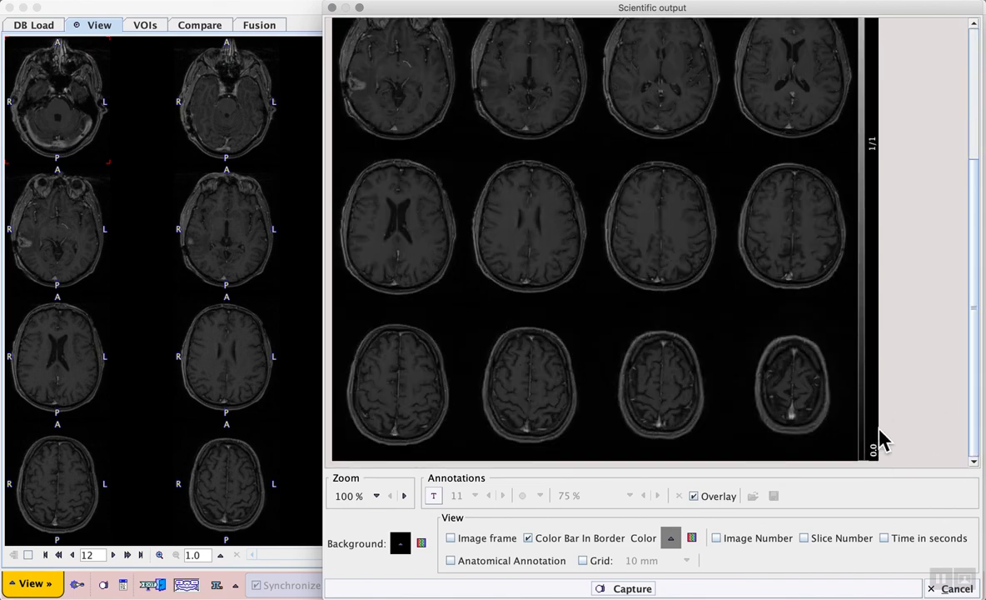
scroll(908, 268, "up", 5)
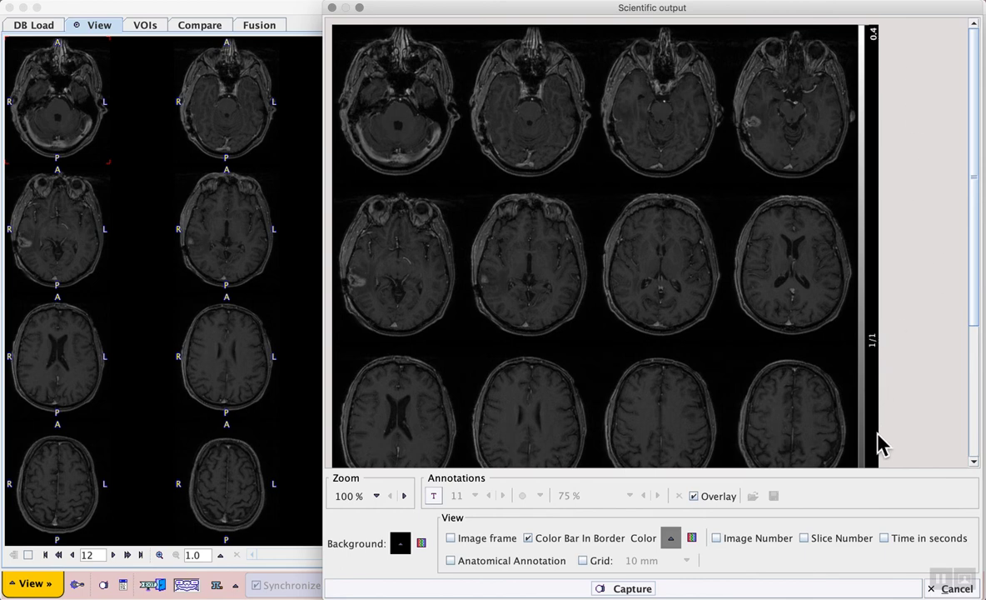
left_click(783, 589)
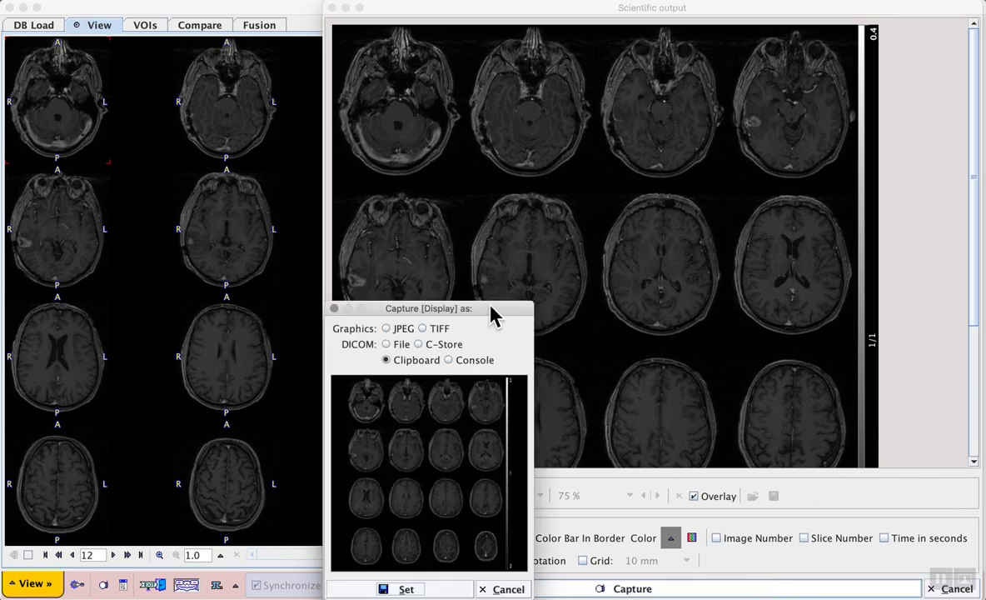
left_click_drag(491, 309, 409, 233)
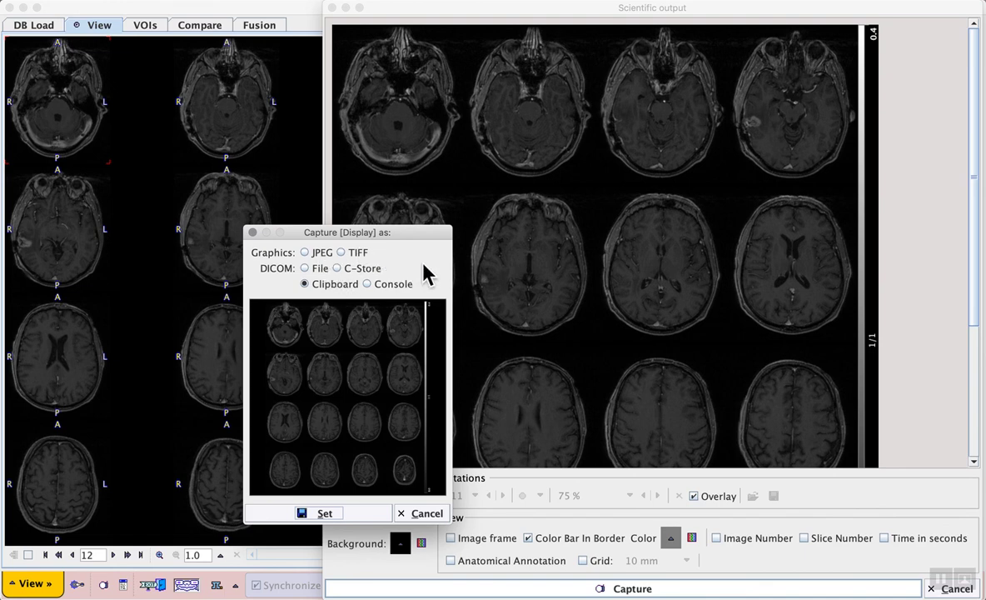
left_click(350, 513)
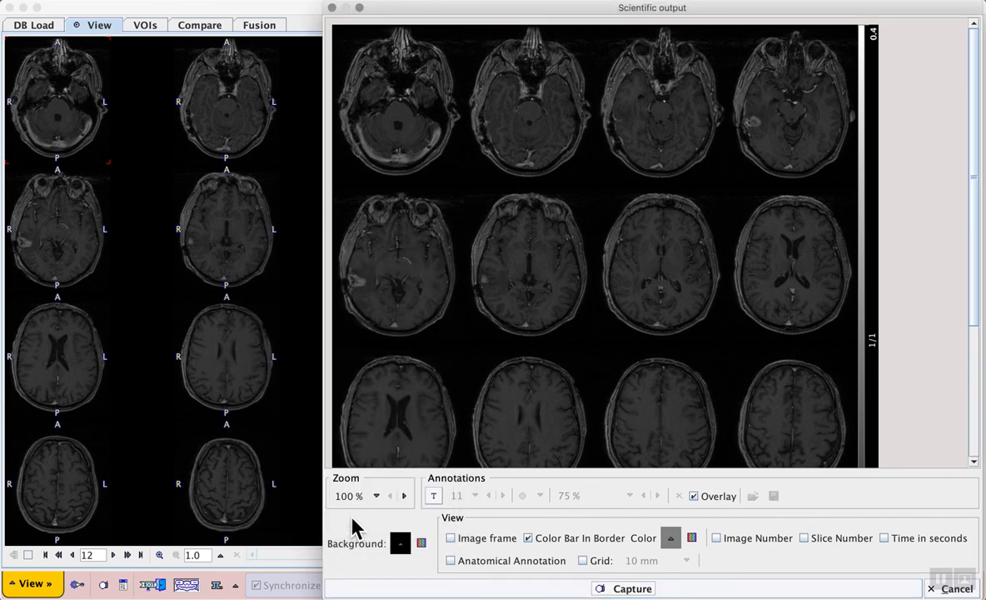
left_click(933, 586)
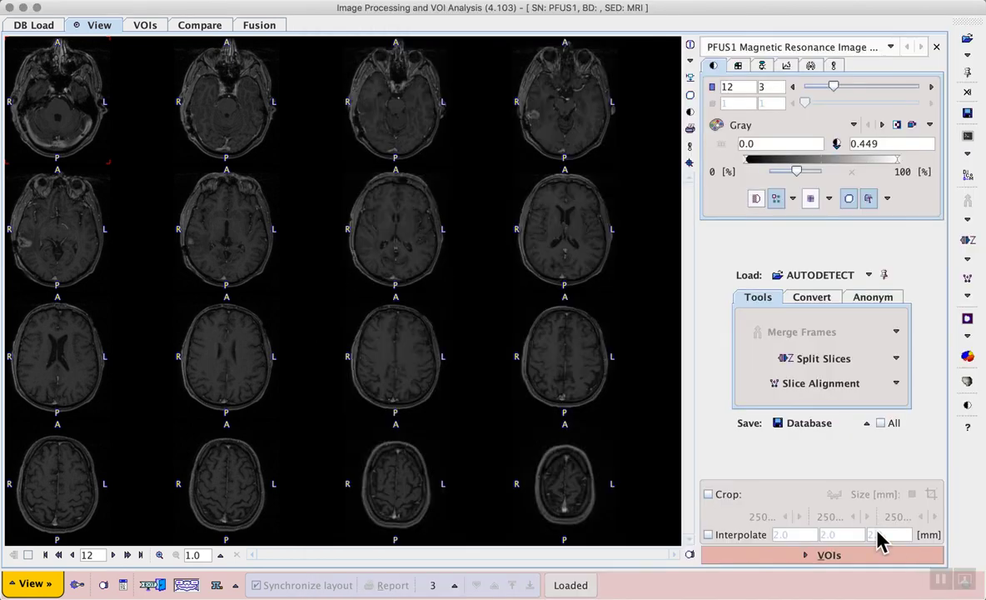